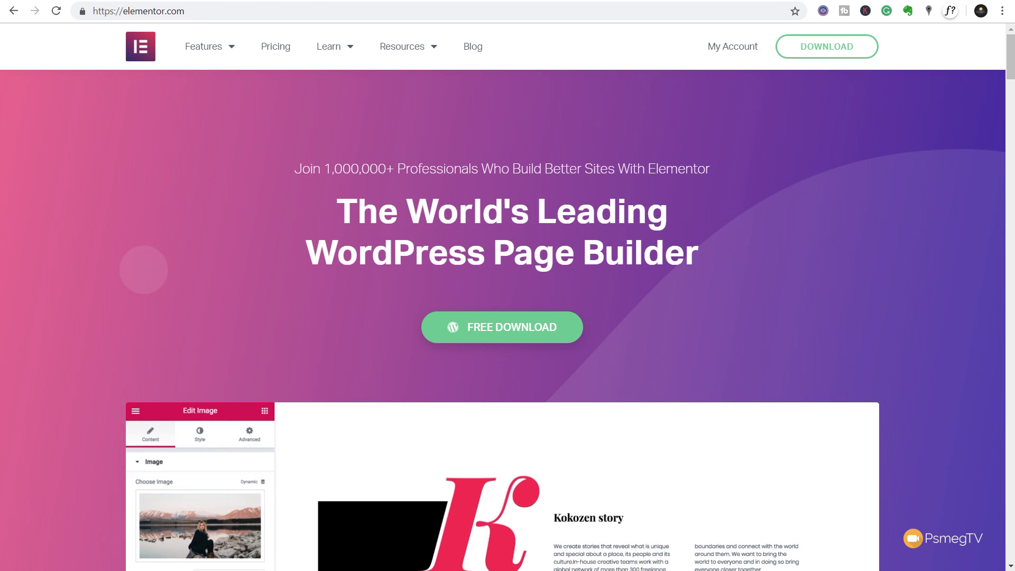
# Review the Responsive Images field group's Image Desktop, Tablet Image and Mobile Image fields, then go to All Posts.
pyautogui.click(72, 2)
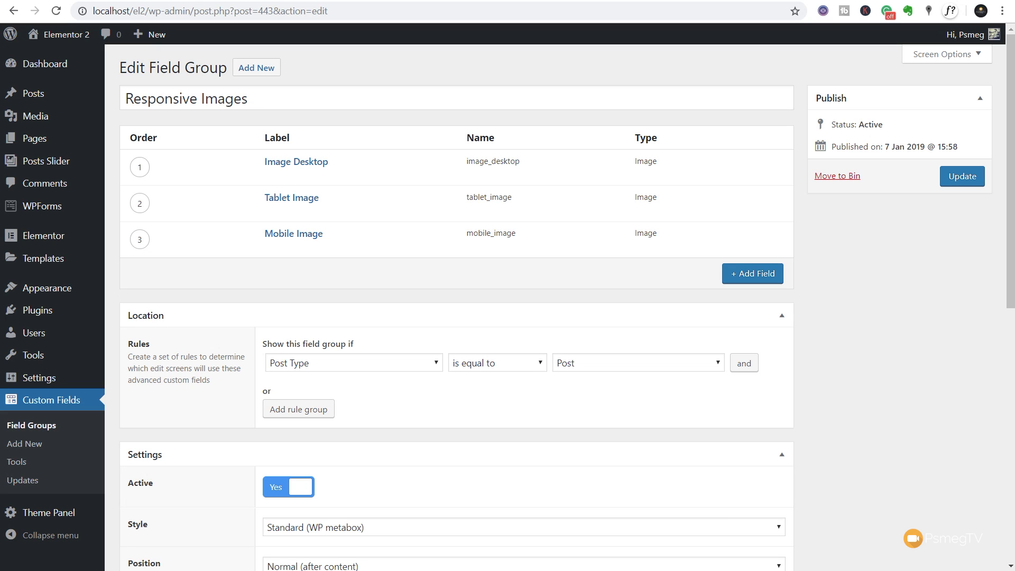
pyautogui.moveTo(211, 167)
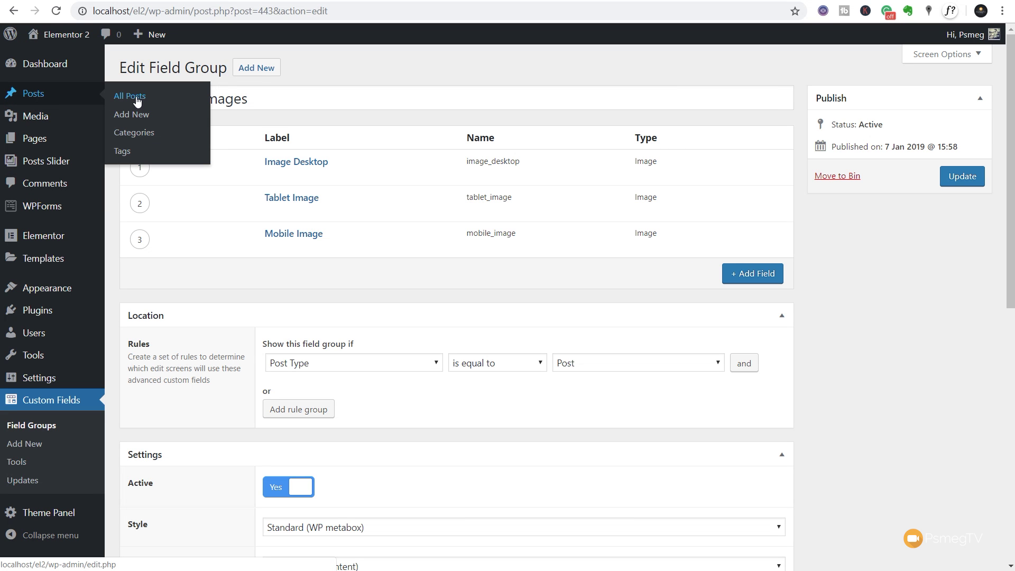
pyautogui.click(137, 96)
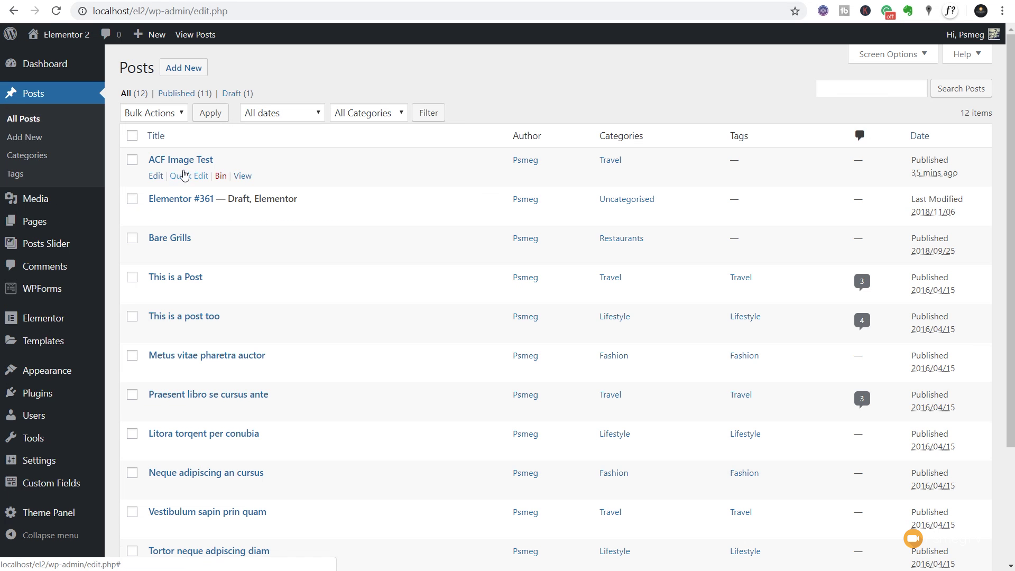
# Open the 'ACF Image Test' post and scroll down to its filled Responsive Images box.
pyautogui.click(191, 160)
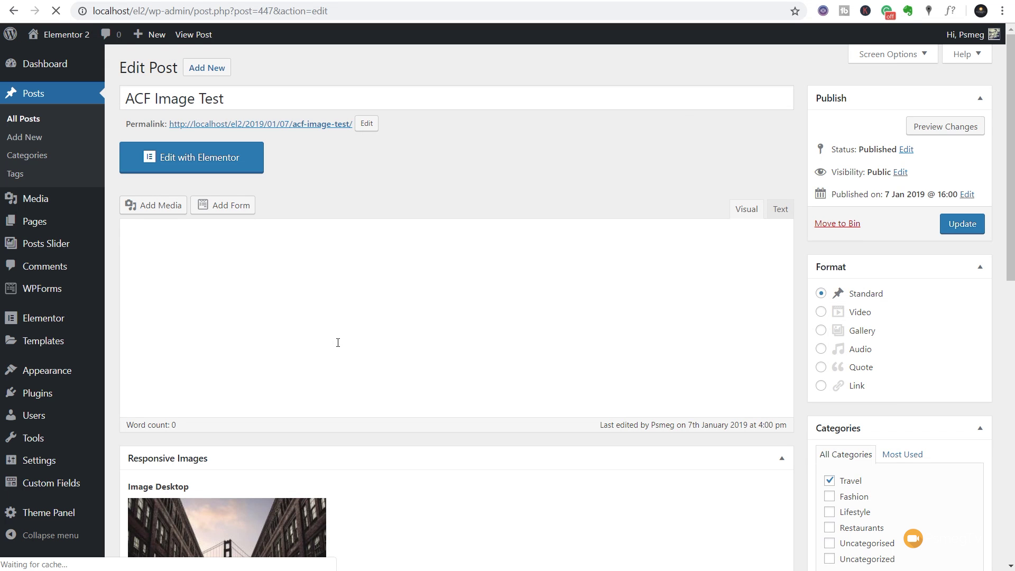
pyautogui.scroll(-2, 435, 366)
pyautogui.scroll(-5, 482, 378)
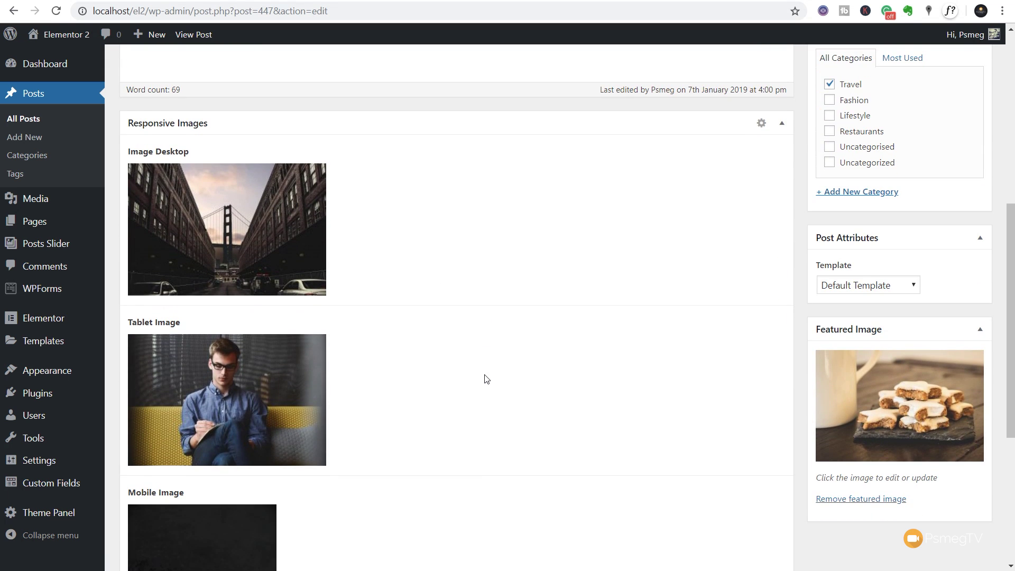
pyautogui.scroll(-1, 486, 377)
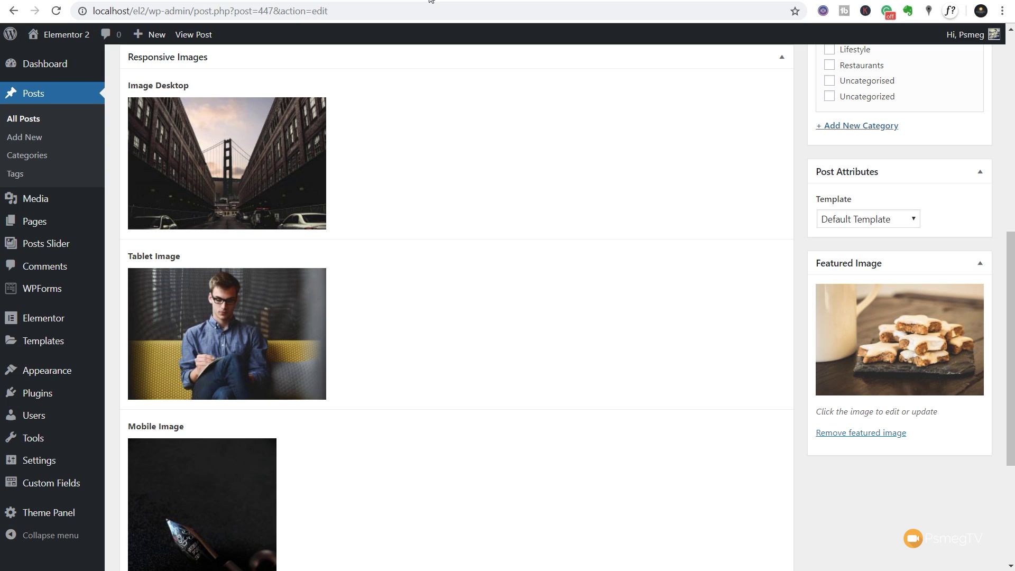
# Create a Single template for the Post type named 'Test ACF Images'.
pyautogui.moveTo(45, 349)
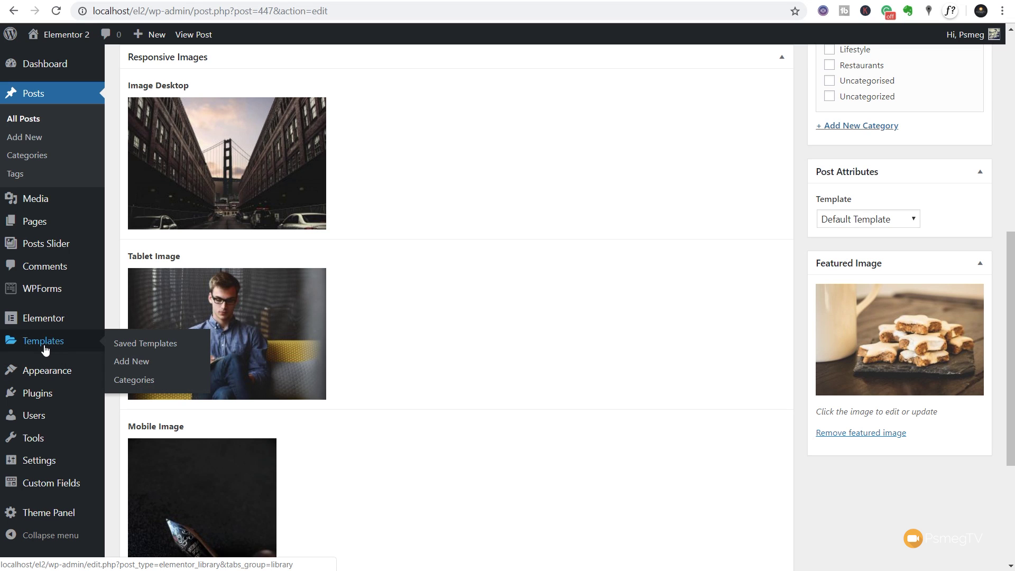
pyautogui.click(146, 364)
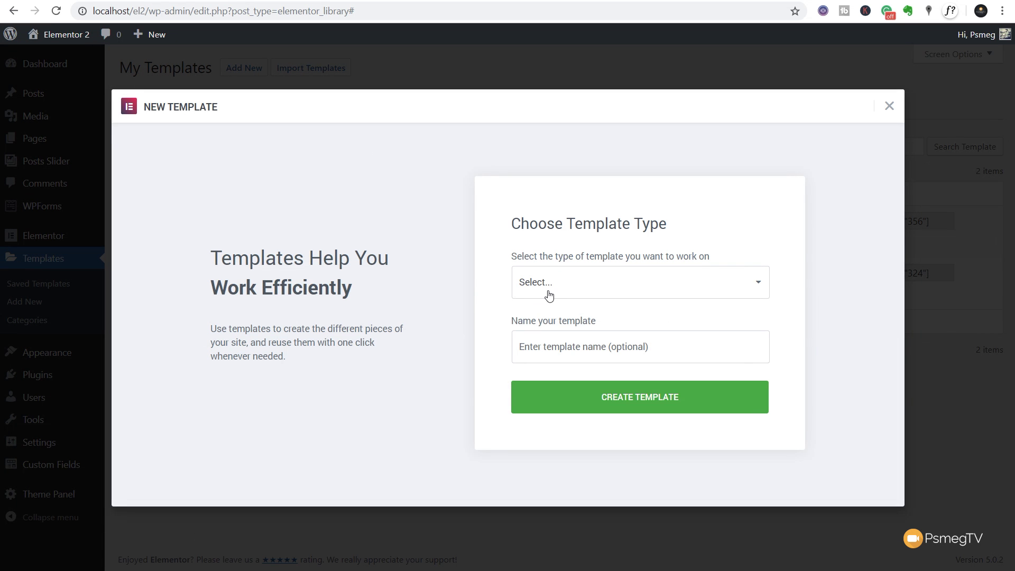
pyautogui.click(549, 293)
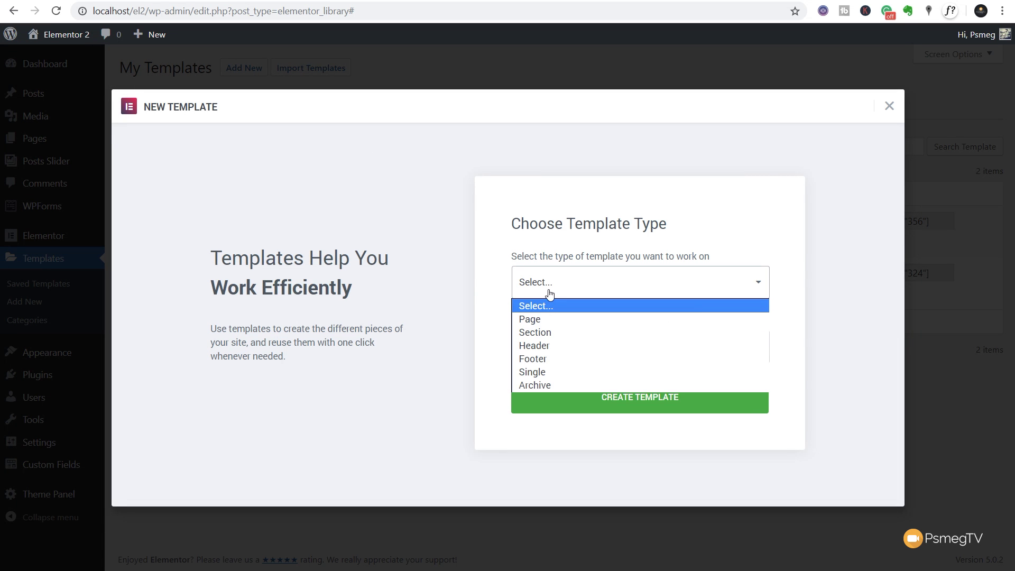
pyautogui.click(551, 373)
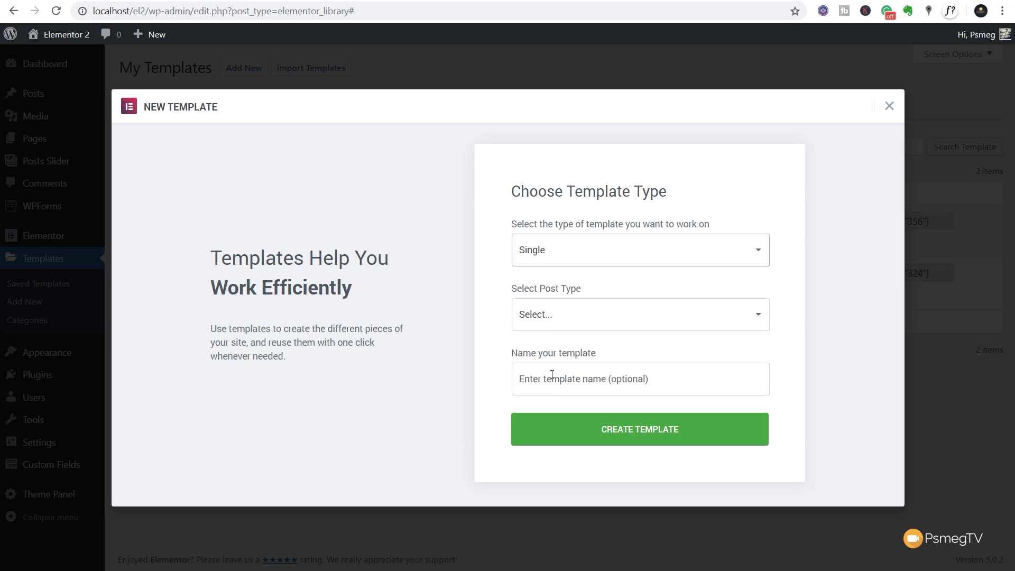
pyautogui.click(548, 311)
pyautogui.click(544, 350)
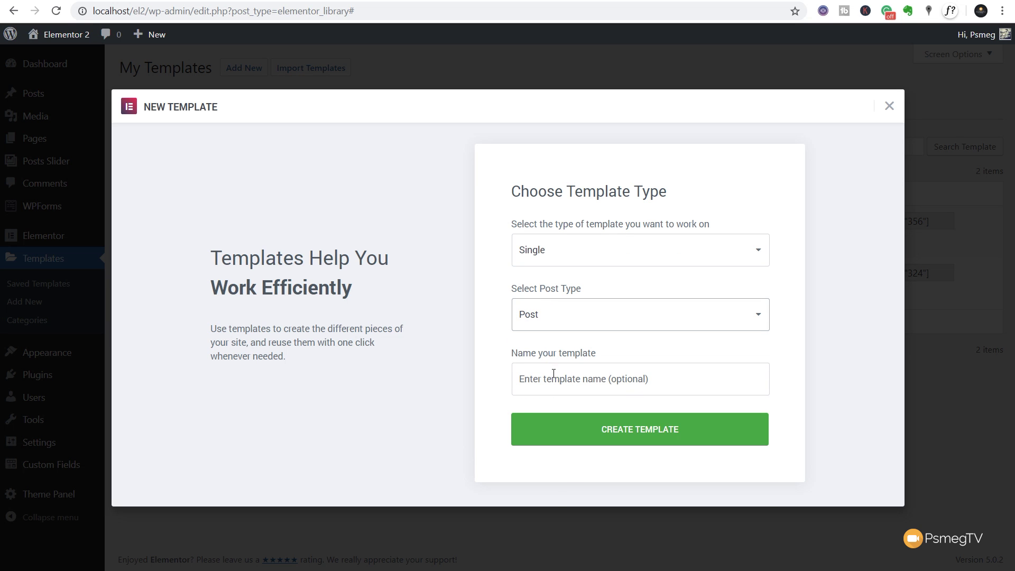
pyautogui.click(593, 375)
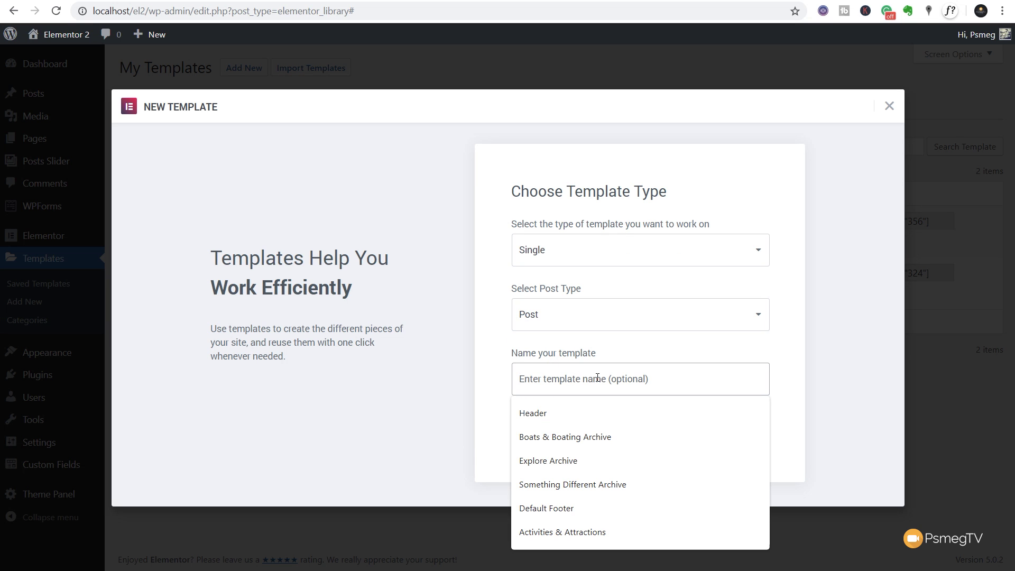
pyautogui.write('Test ACF ')
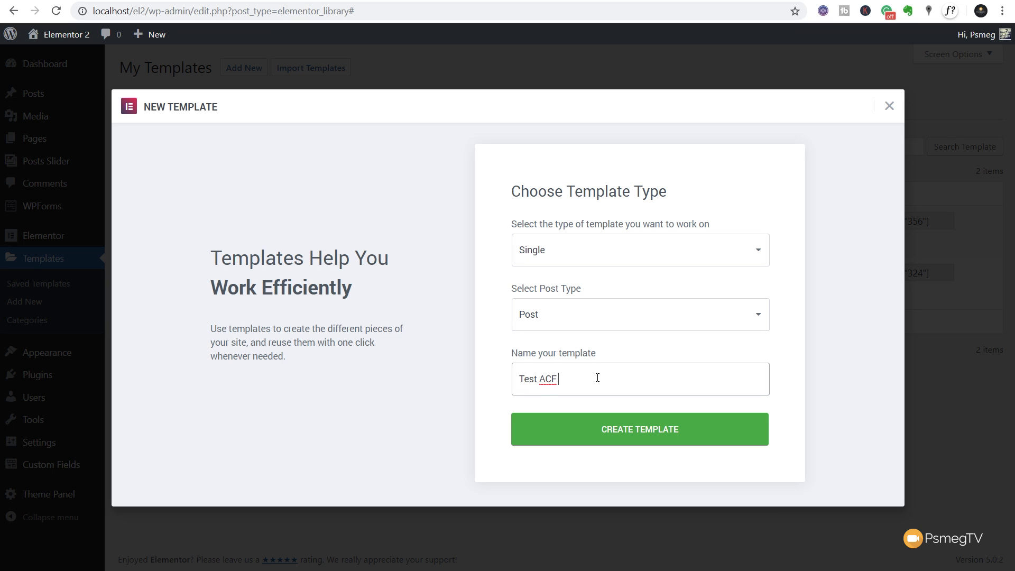
pyautogui.write('Images')
pyautogui.click(628, 436)
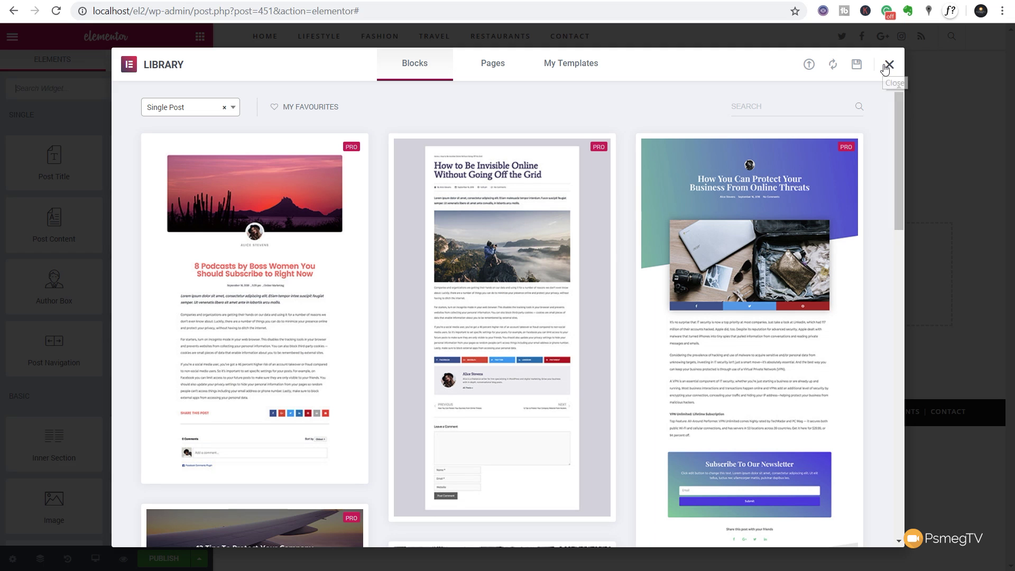
# Close the template library and add a one-column section to the blank template.
pyautogui.click(887, 65)
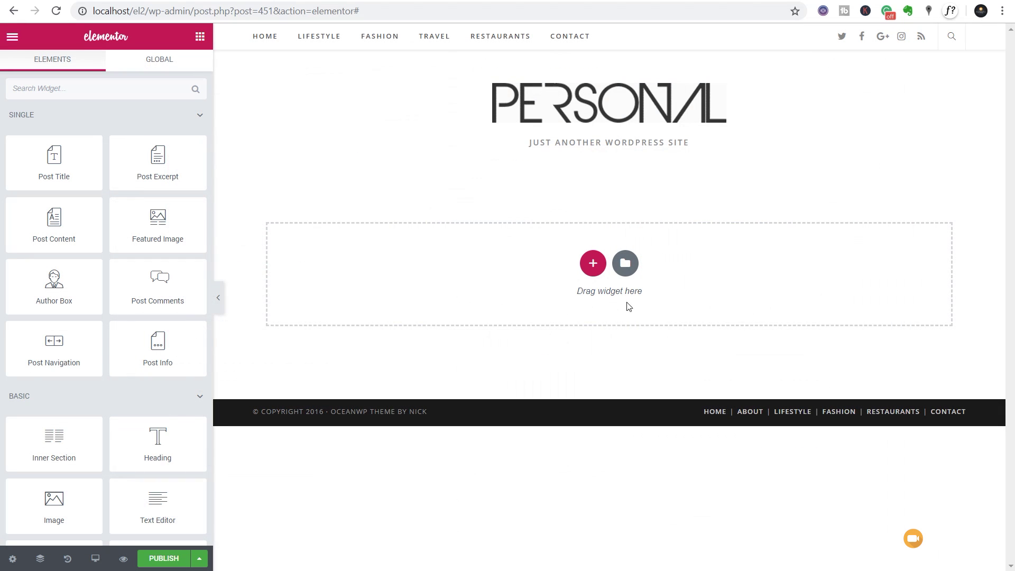
pyautogui.click(603, 268)
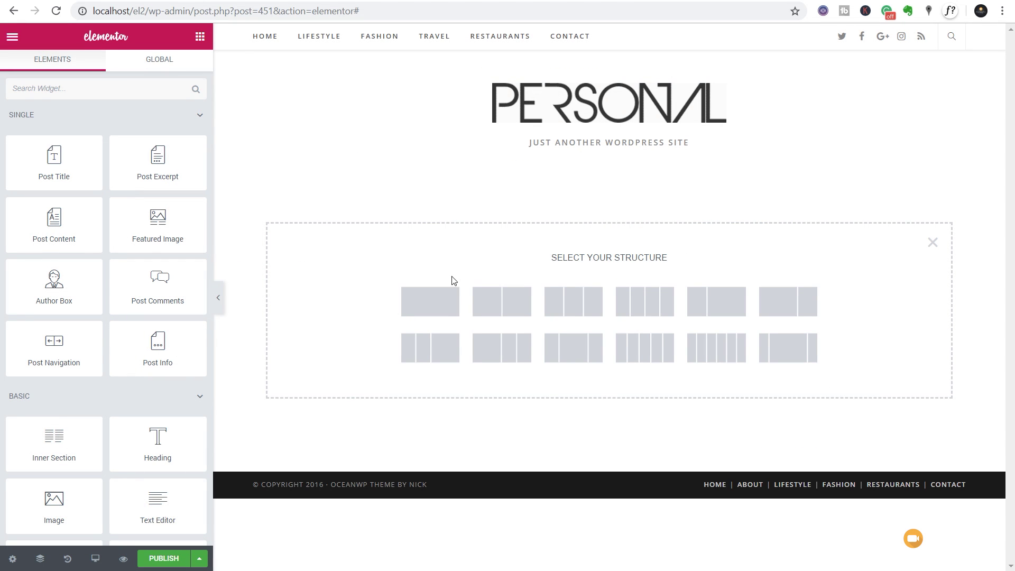
pyautogui.click(423, 306)
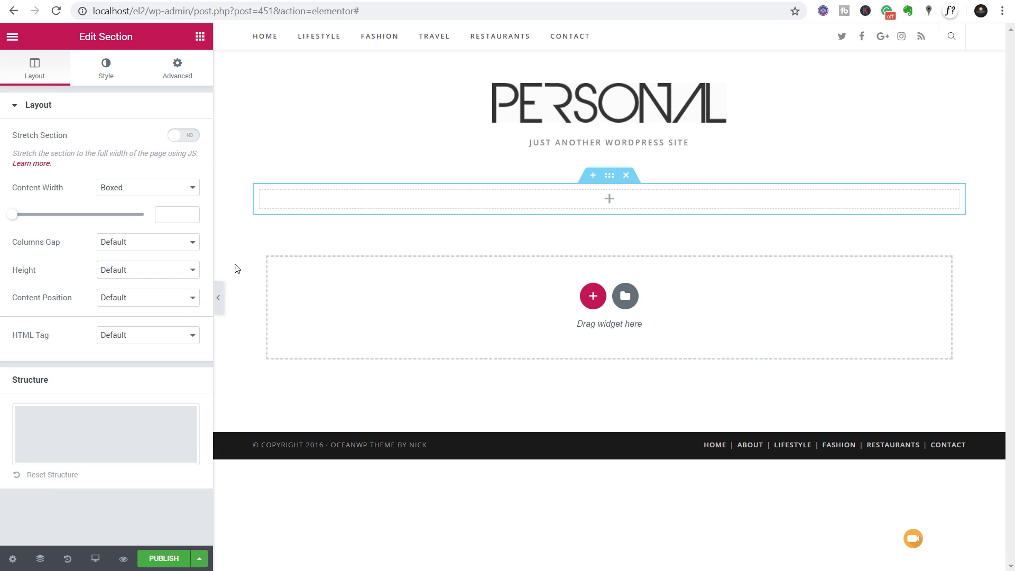
# Set the section's Height to Min Height with a minimum of 600 px.
pyautogui.click(146, 272)
pyautogui.click(137, 308)
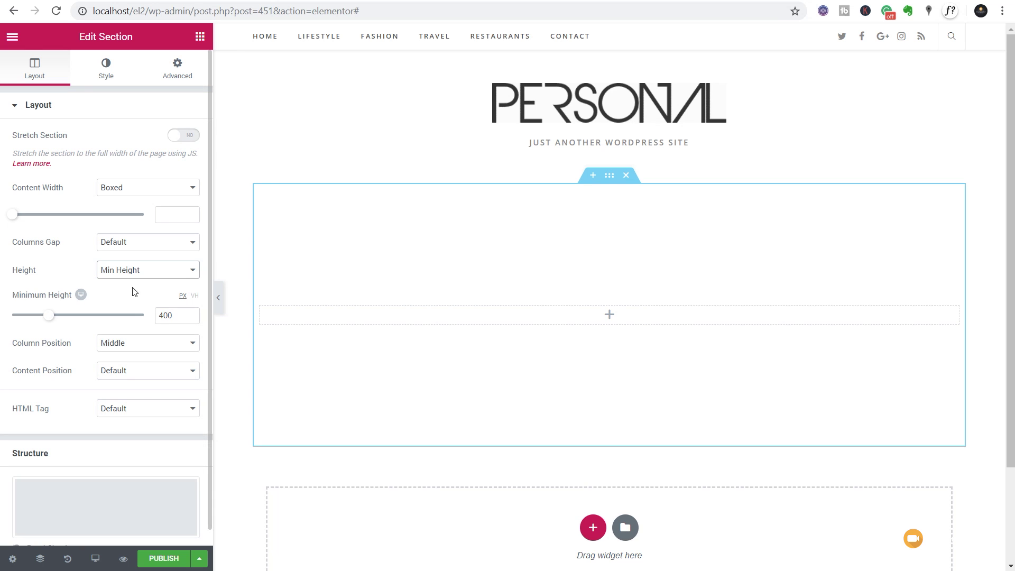
pyautogui.moveTo(51, 317); pyautogui.dragTo(70, 319)
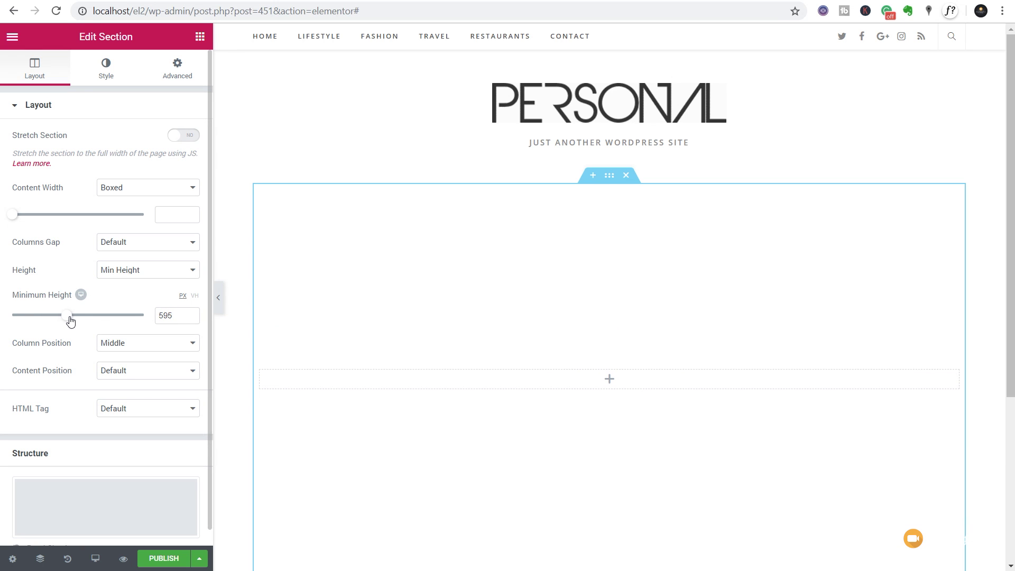
pyautogui.click(193, 317)
pyautogui.click(193, 317)
pyautogui.scroll(-1, 672, 312)
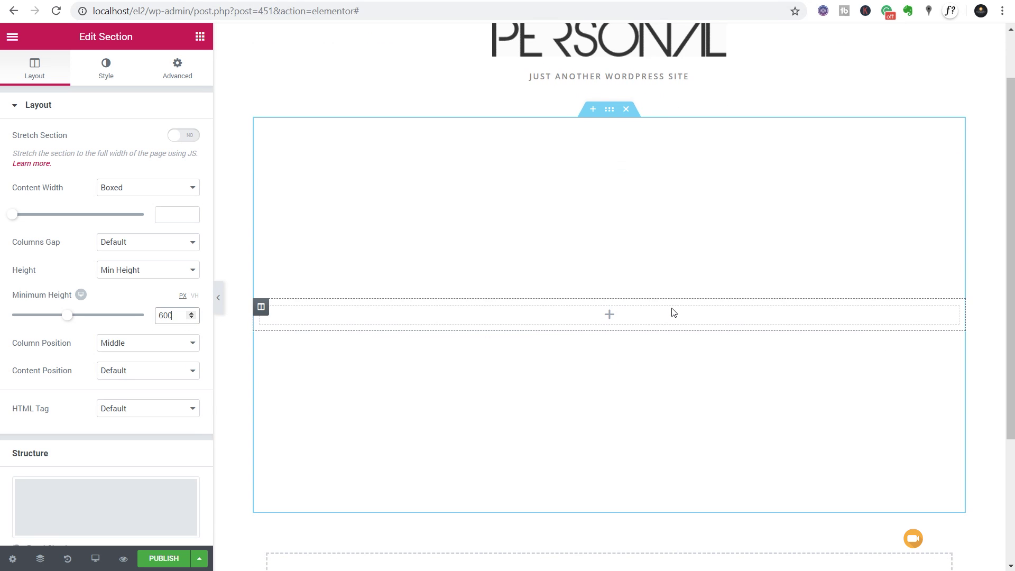
pyautogui.click(106, 72)
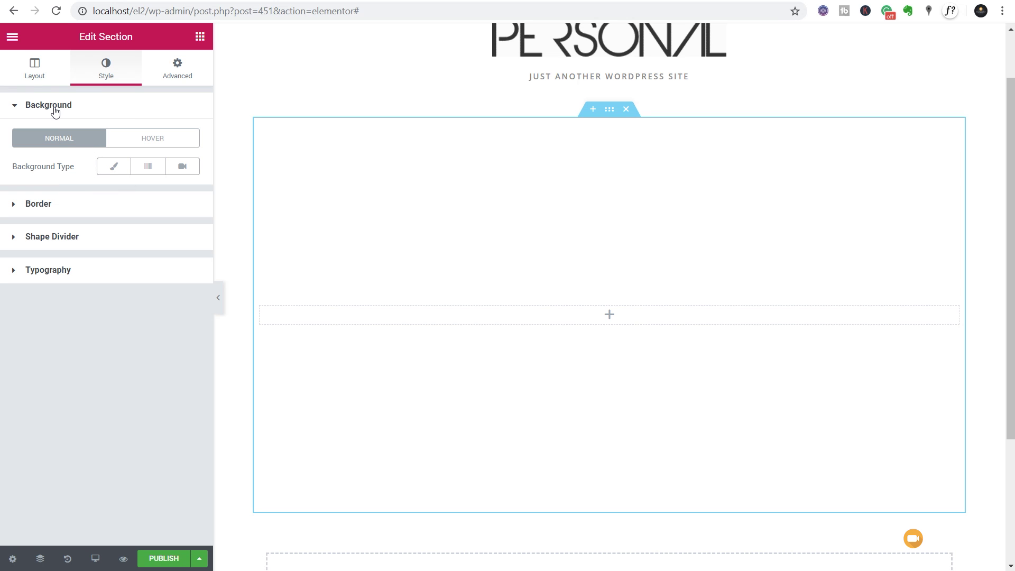
# Set a Classic background whose image comes dynamically from an ACF Image Field.
pyautogui.click(106, 175)
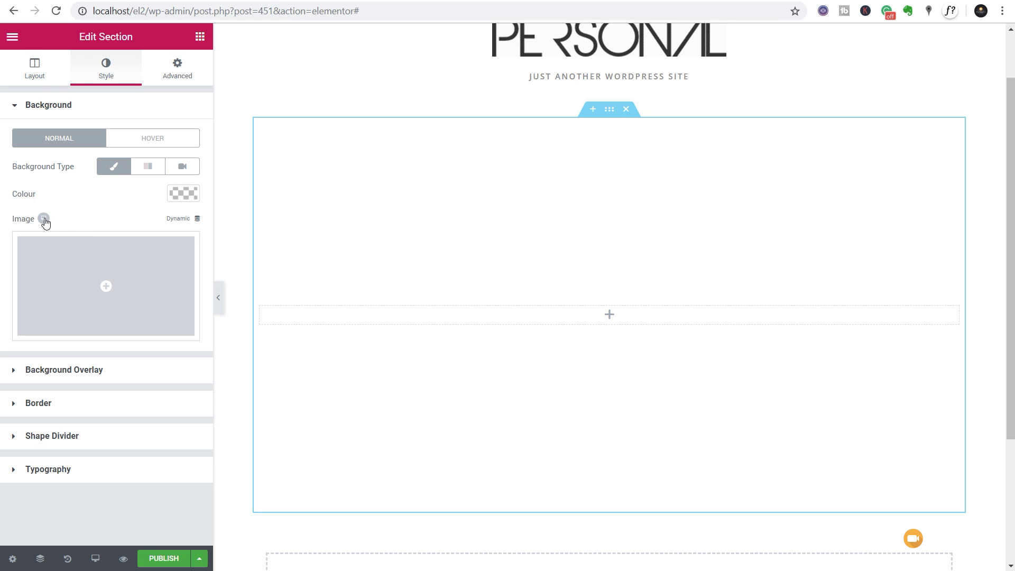
pyautogui.moveTo(45, 223)
pyautogui.click(180, 219)
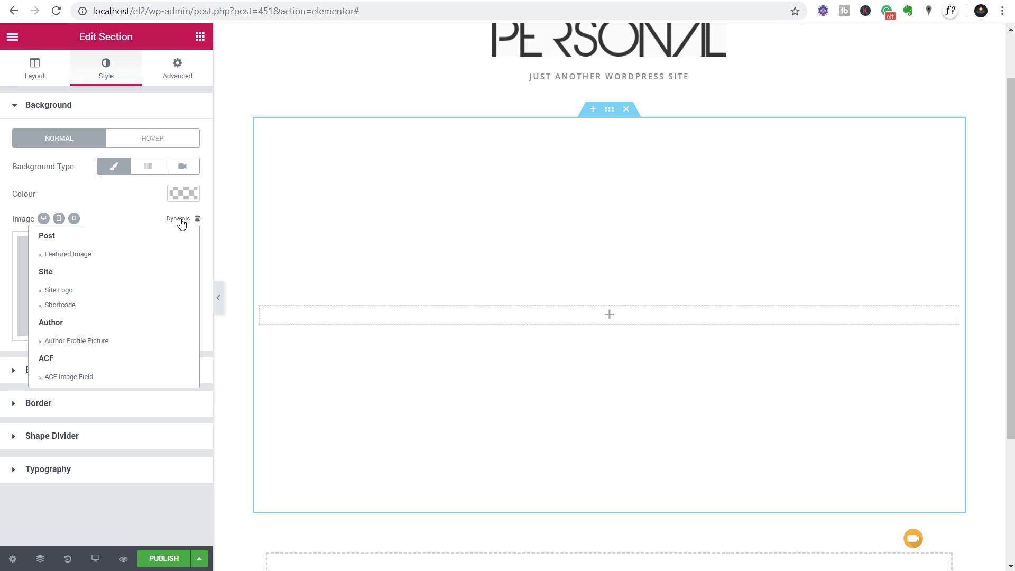
pyautogui.click(76, 377)
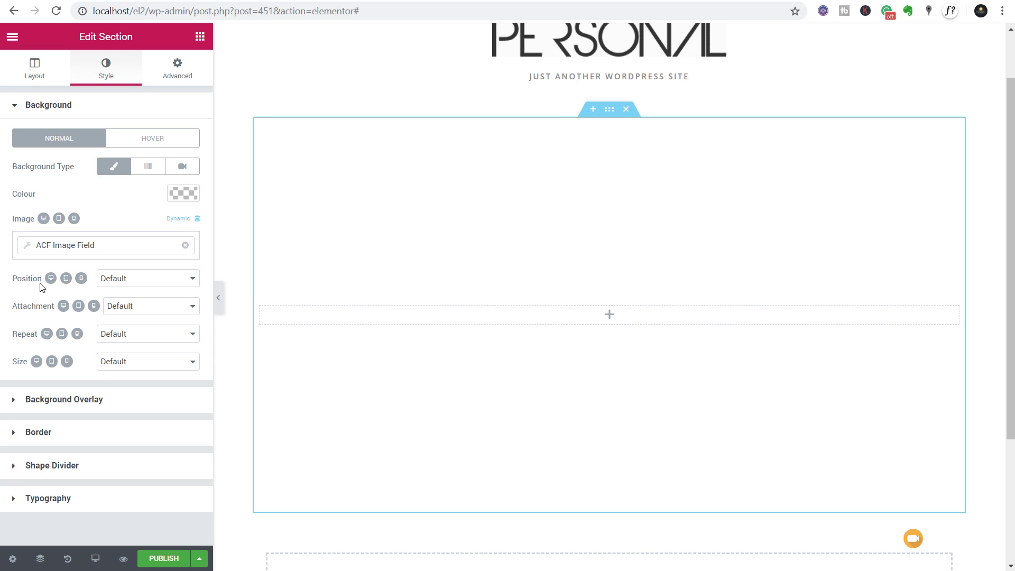
pyautogui.click(29, 249)
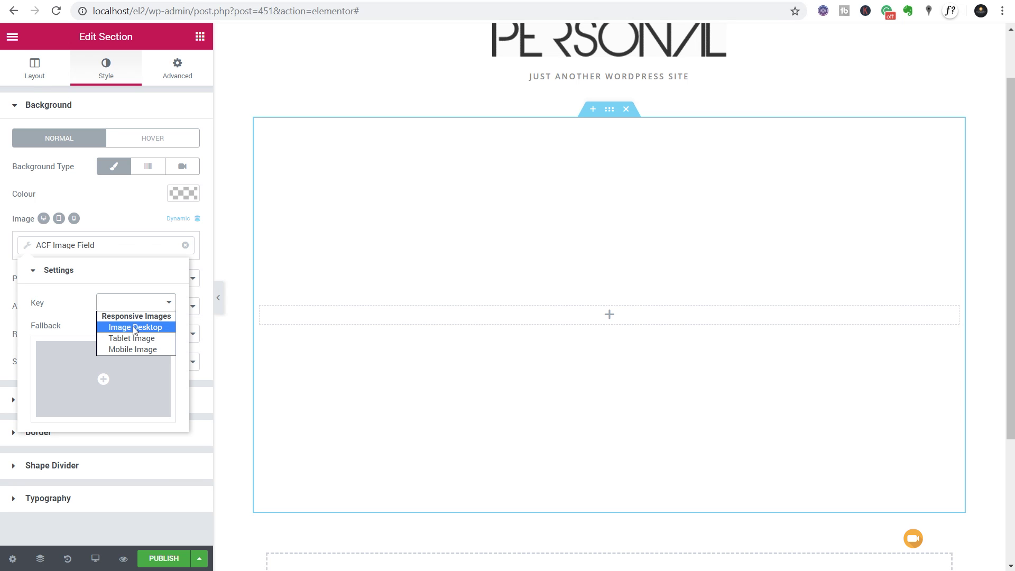
# Use the Image Desktop field as the background, positioned at Bottom Centre.
pyautogui.click(134, 327)
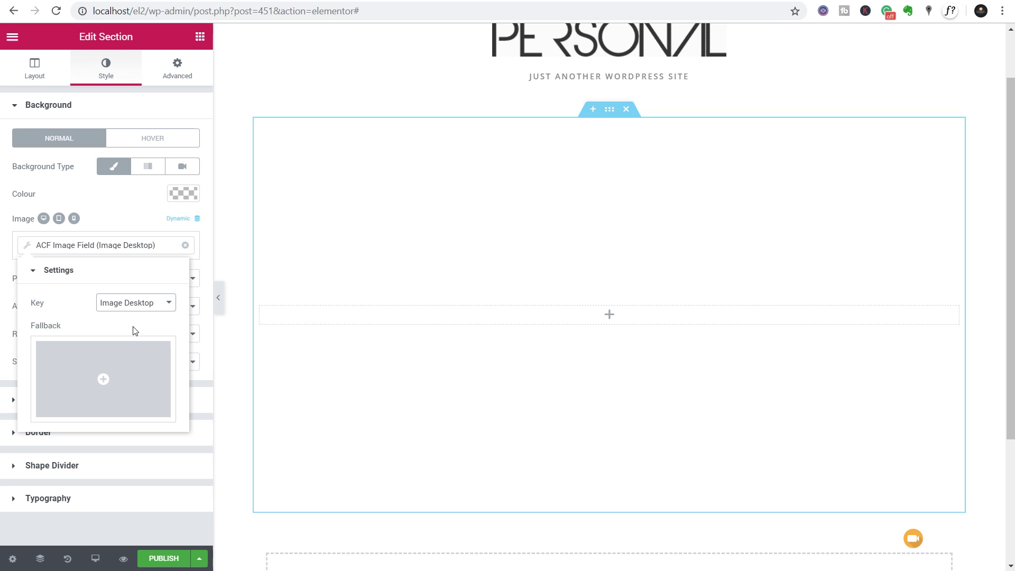
pyautogui.click(131, 217)
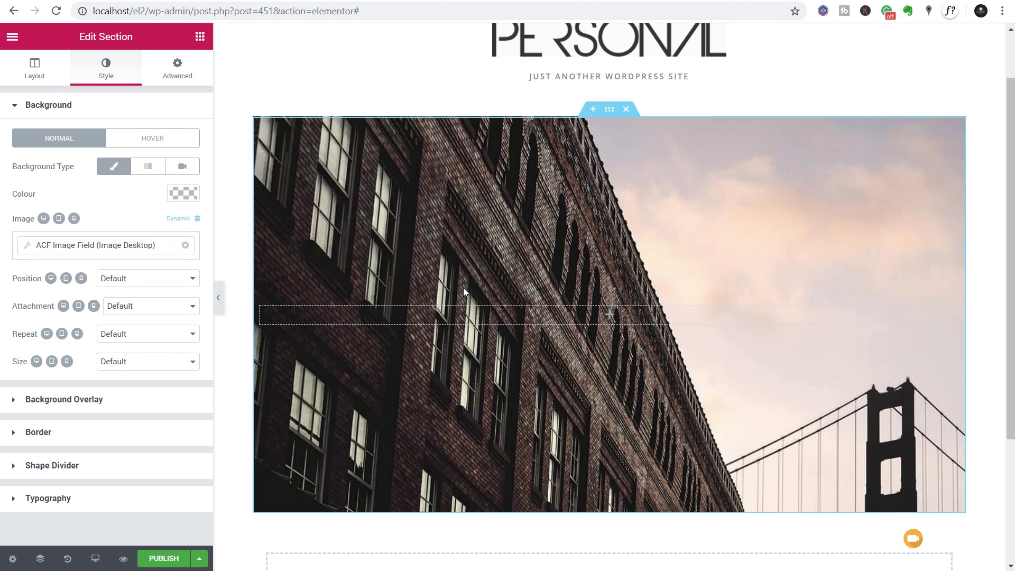
pyautogui.click(126, 279)
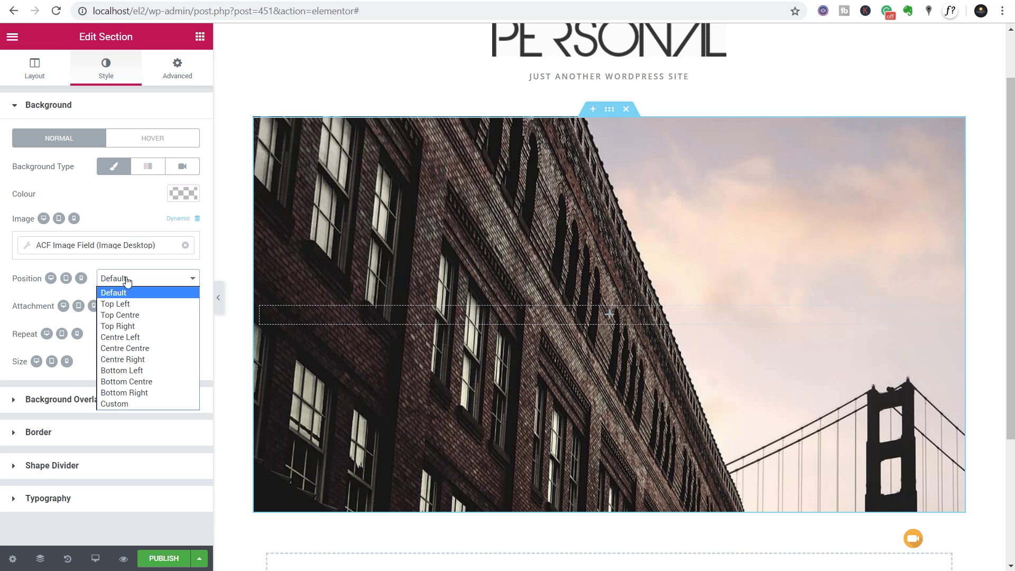
pyautogui.click(151, 382)
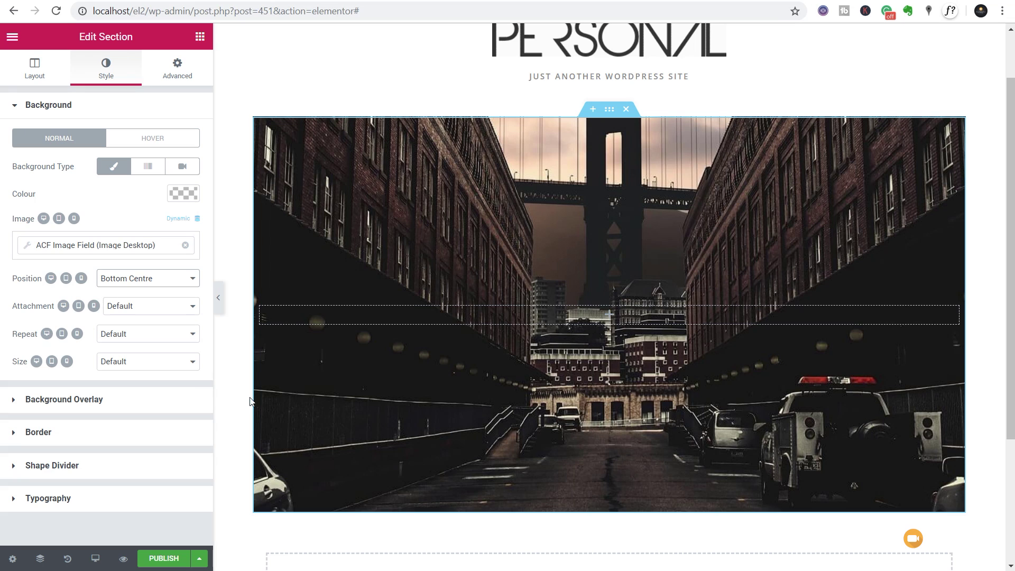
# Keep the desktop attachment Default, set Repeat to No-repeat and Size to Cover.
pyautogui.click(166, 309)
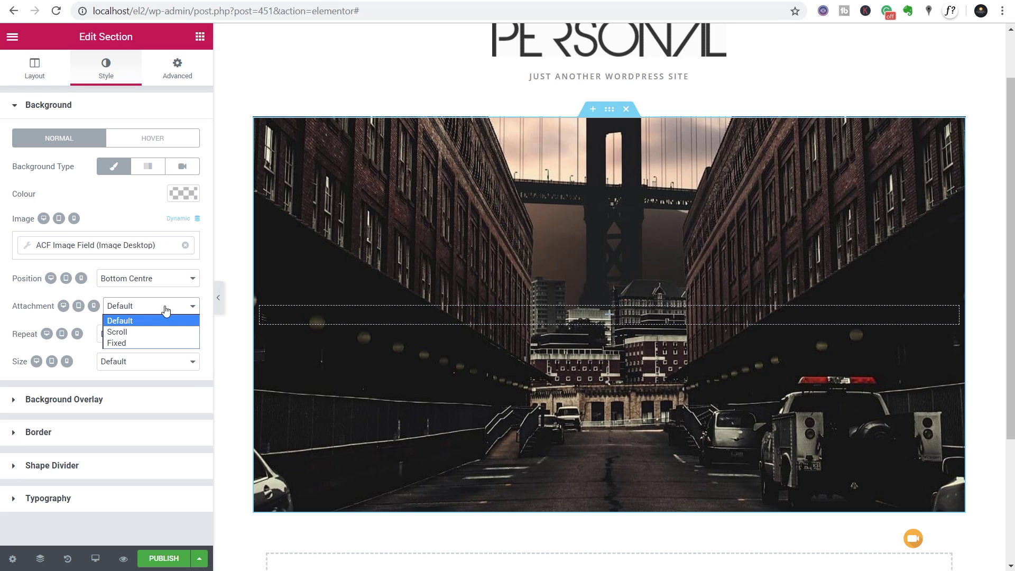
pyautogui.click(165, 309)
pyautogui.click(163, 338)
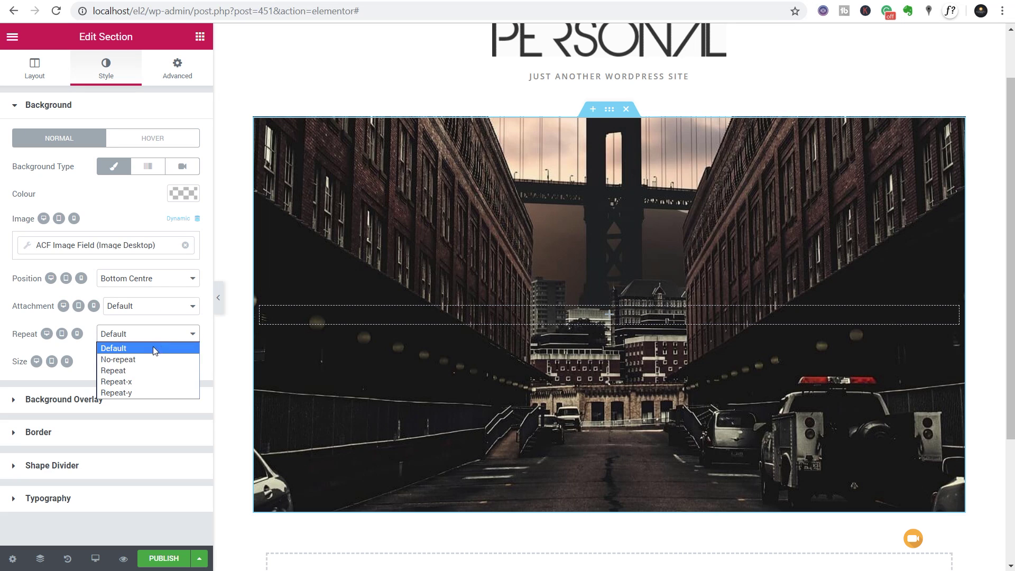
pyautogui.click(132, 360)
pyautogui.click(139, 361)
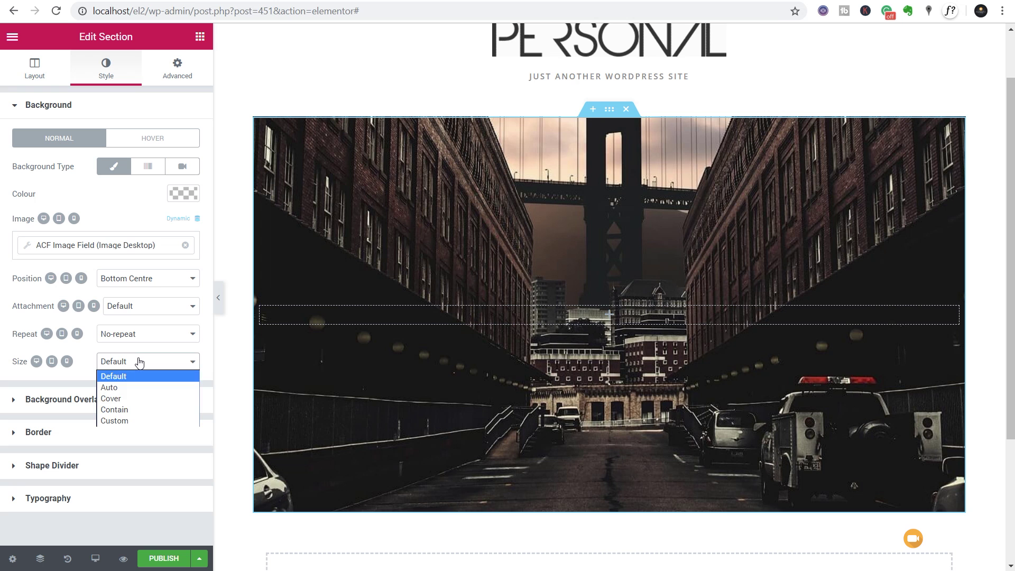
pyautogui.click(128, 401)
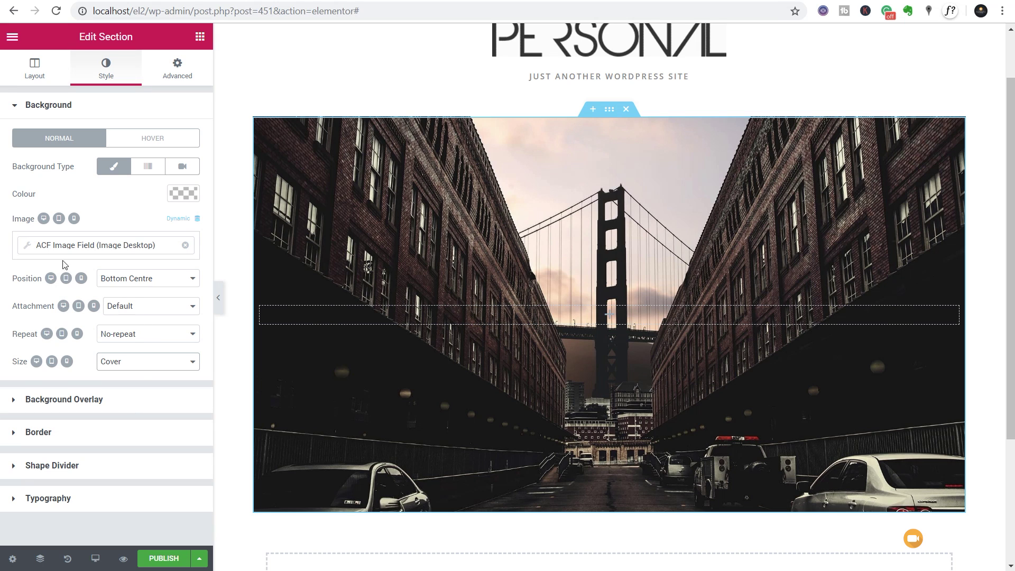
# For tablet, pull the section background from the ACF Tablet Image field.
pyautogui.click(59, 218)
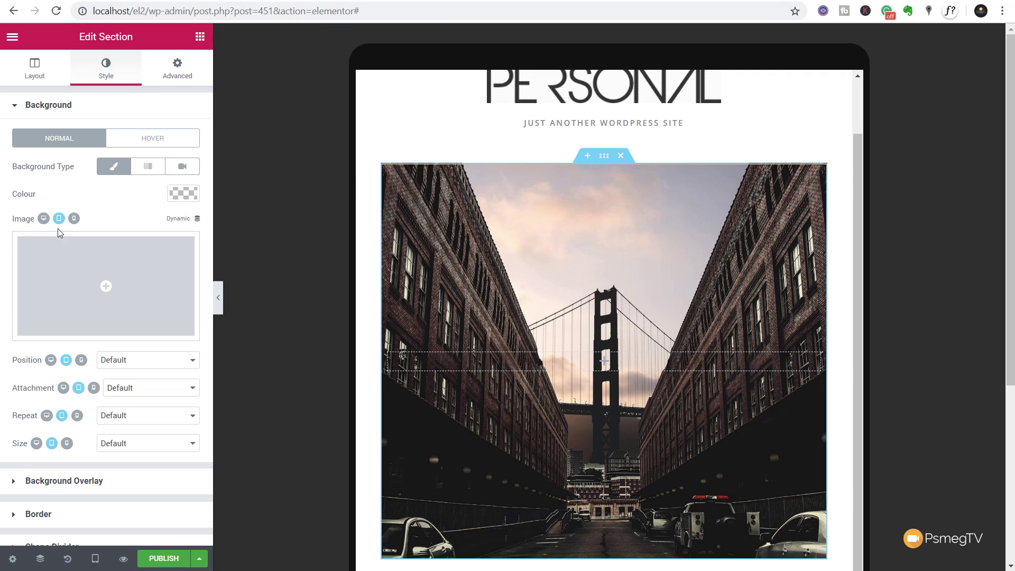
pyautogui.click(185, 219)
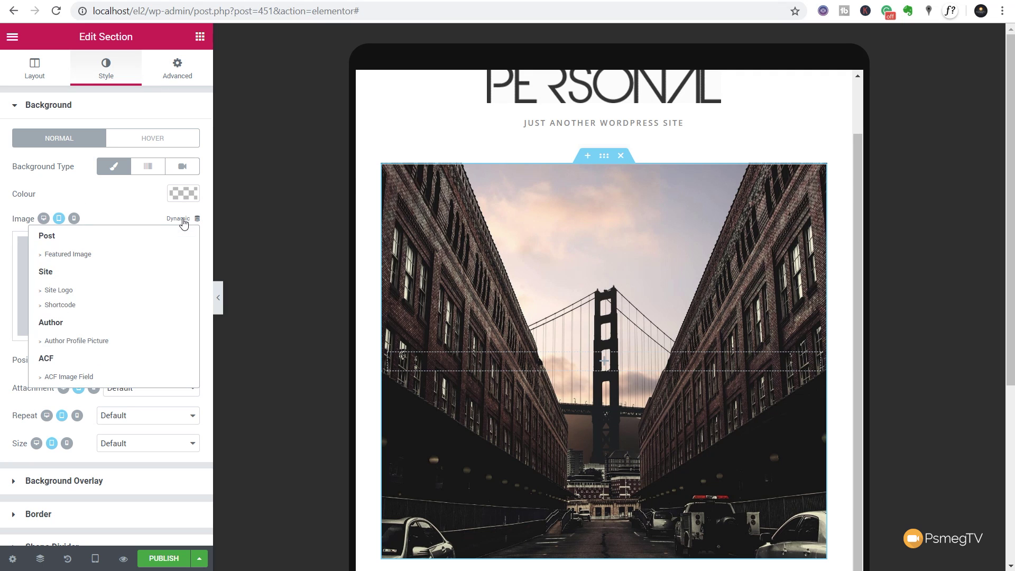
pyautogui.click(56, 376)
pyautogui.click(31, 251)
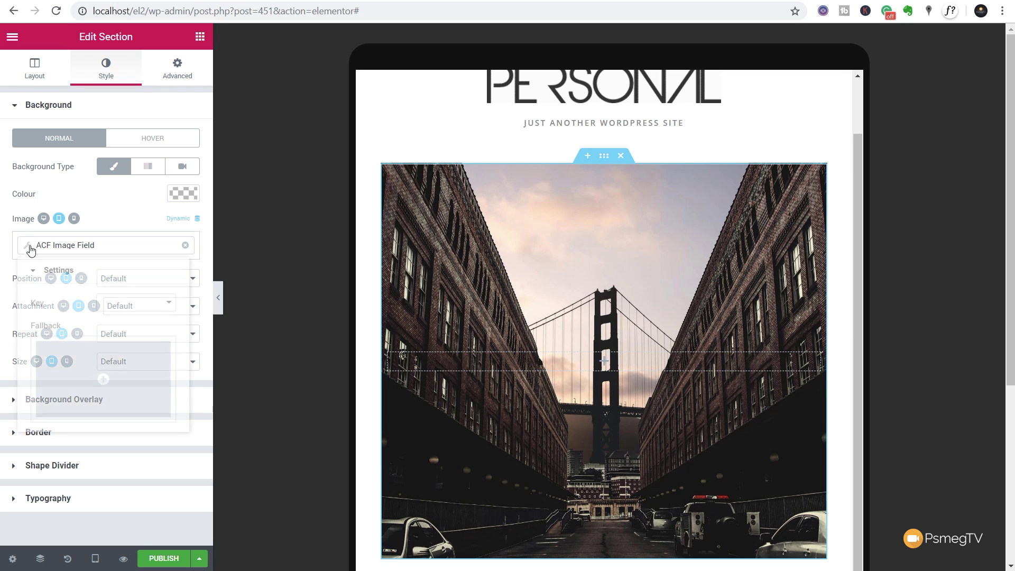
pyautogui.click(129, 302)
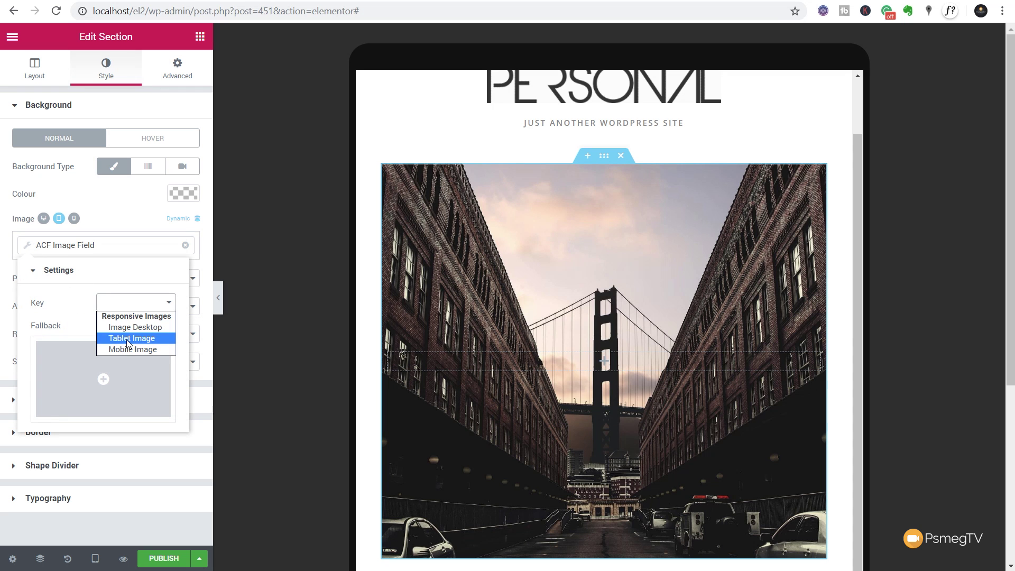
pyautogui.click(127, 336)
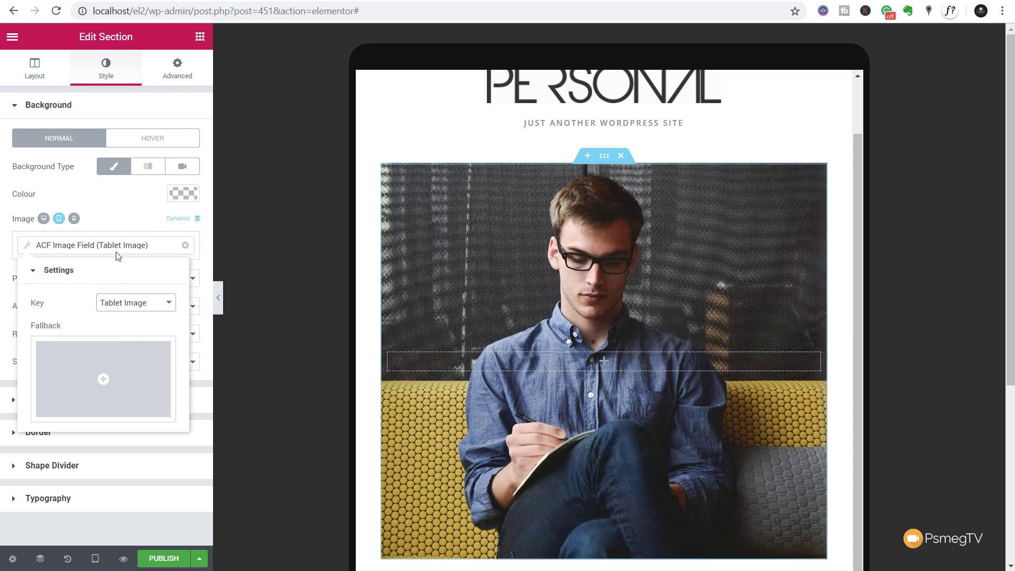
pyautogui.click(135, 217)
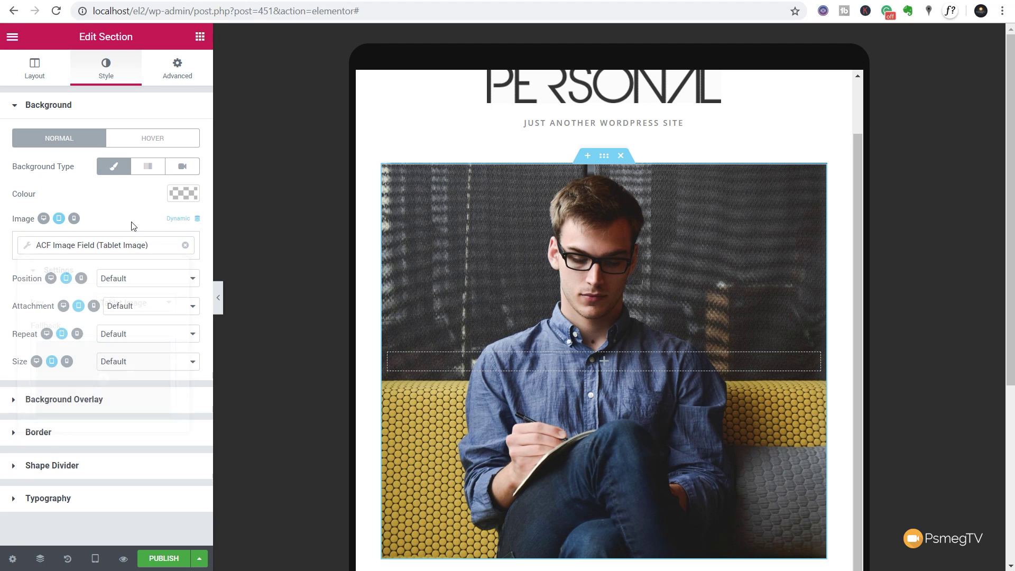
pyautogui.click(129, 285)
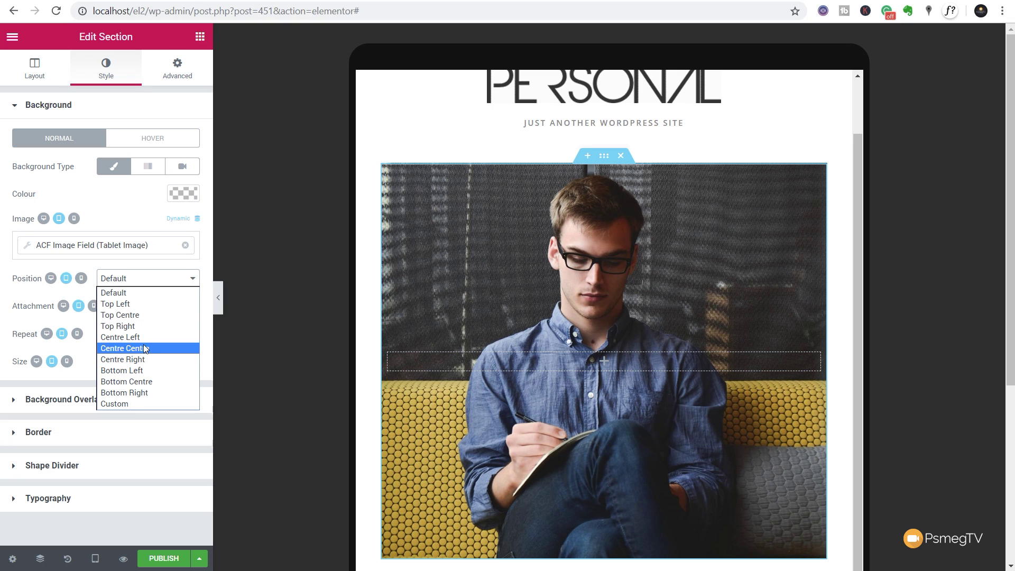
# Set the tablet background to Top Centre, Default attachment, Cover size and No-repeat.
pyautogui.click(145, 319)
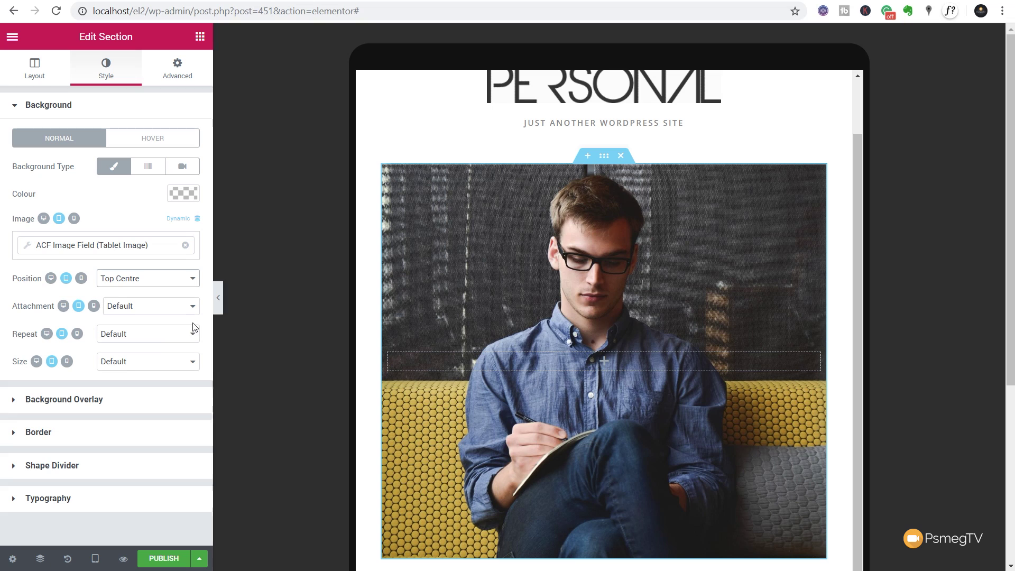
pyautogui.click(142, 311)
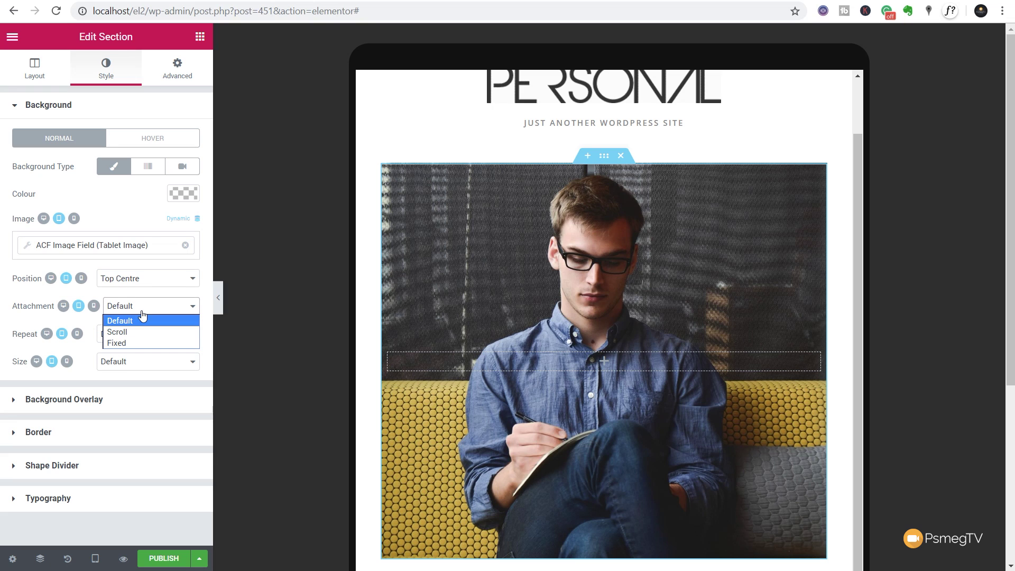
pyautogui.click(141, 317)
pyautogui.click(128, 368)
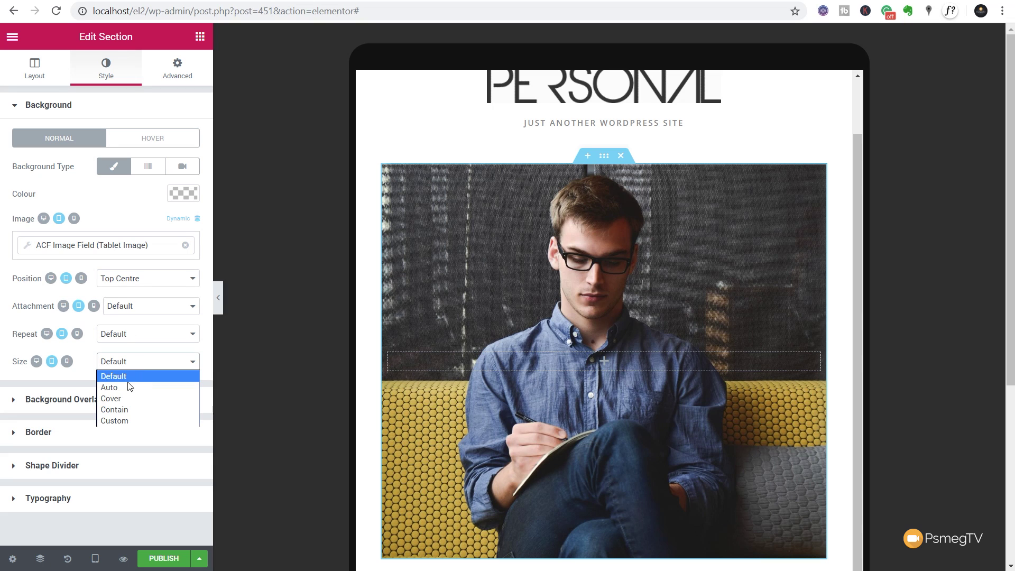
pyautogui.click(127, 402)
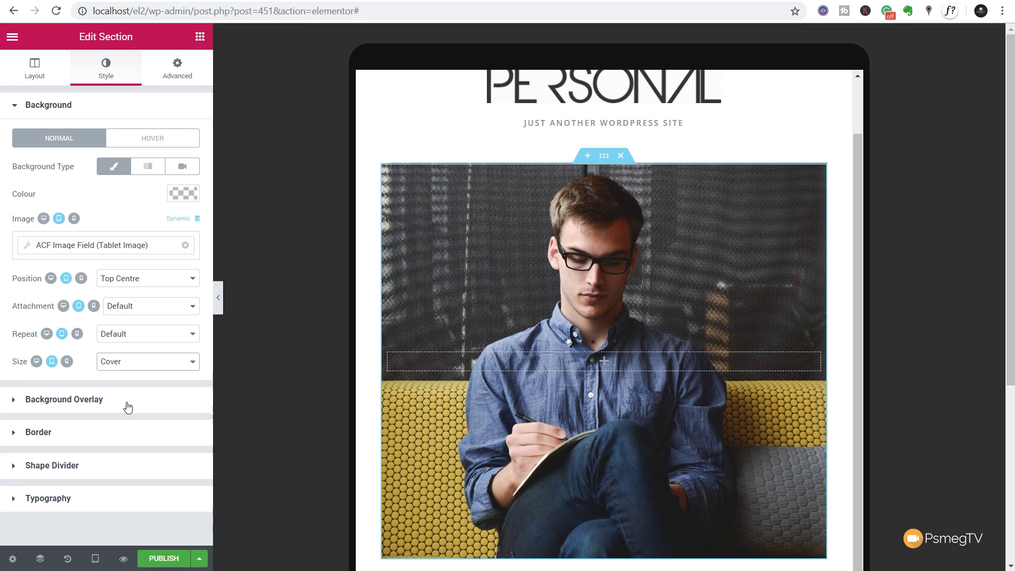
pyautogui.click(147, 333)
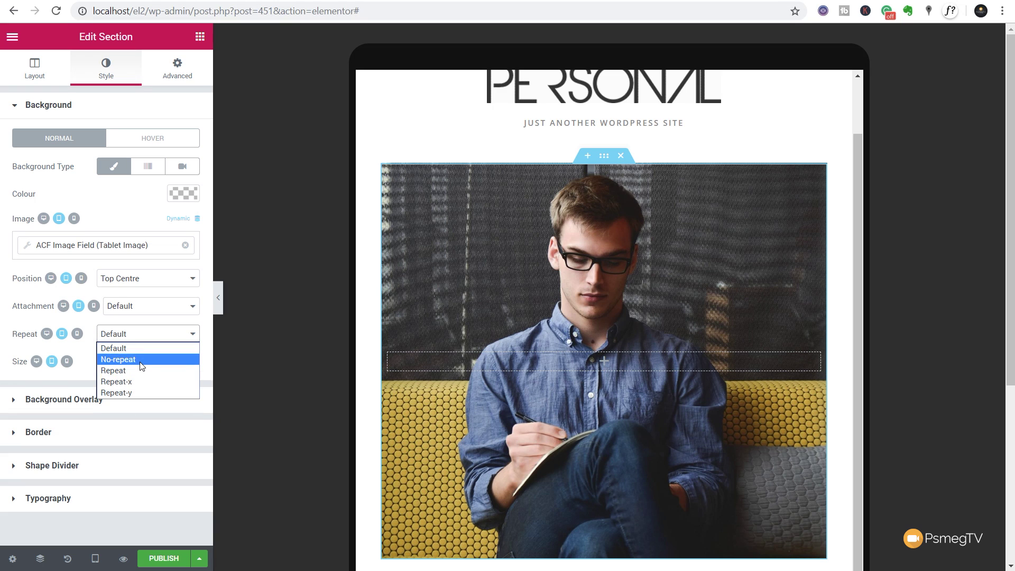
pyautogui.click(139, 359)
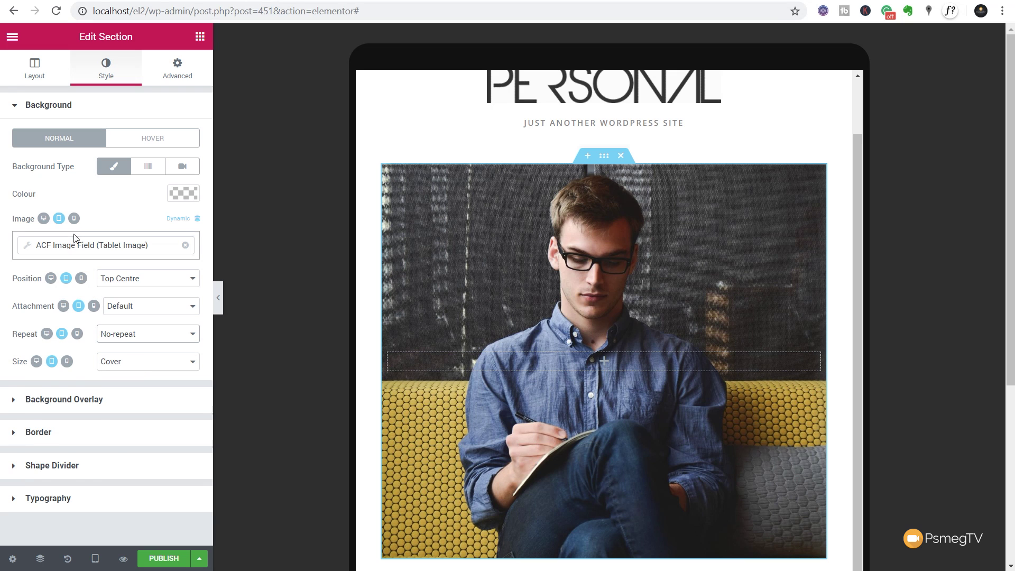
# For mobile, pull the background from the ACF Mobile Image field, keeping Position Default.
pyautogui.click(74, 218)
pyautogui.click(198, 220)
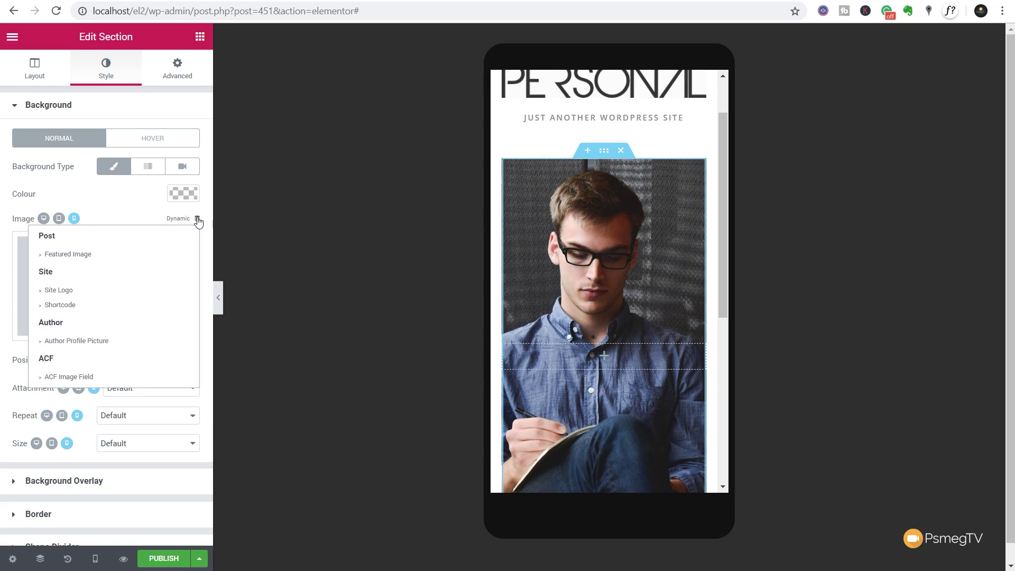
pyautogui.click(48, 374)
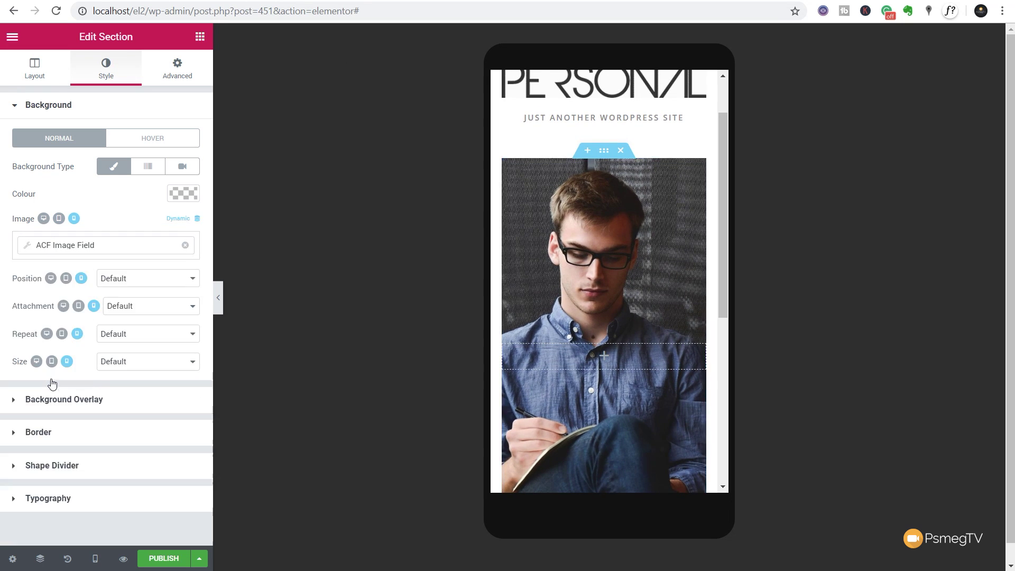
pyautogui.click(27, 247)
pyautogui.click(133, 311)
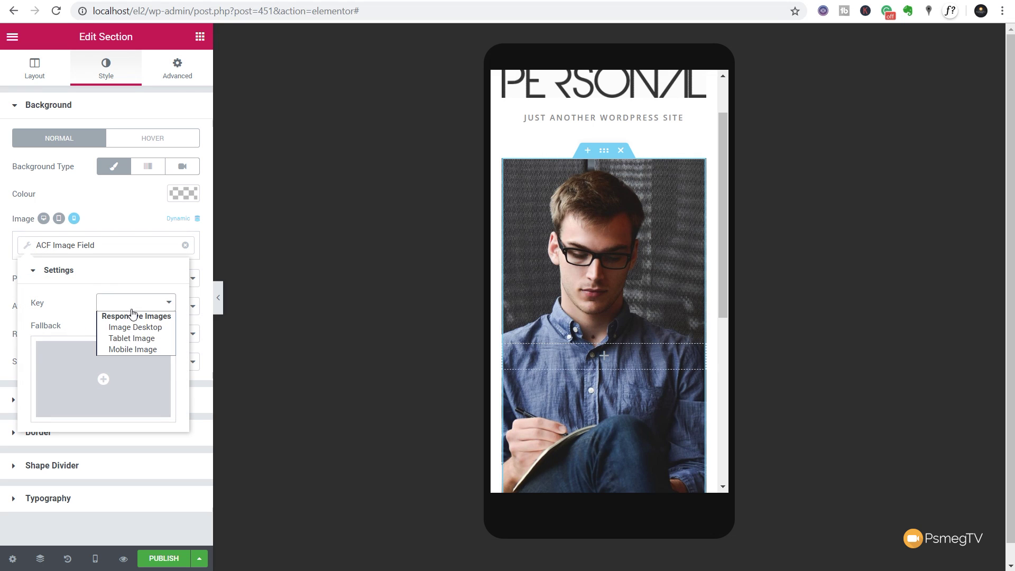
pyautogui.click(128, 349)
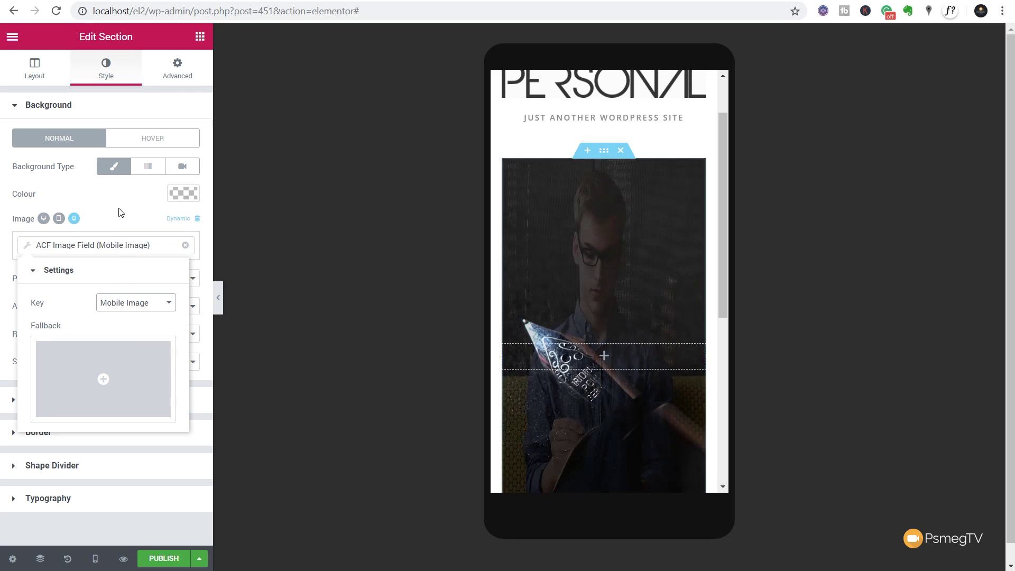
pyautogui.click(118, 205)
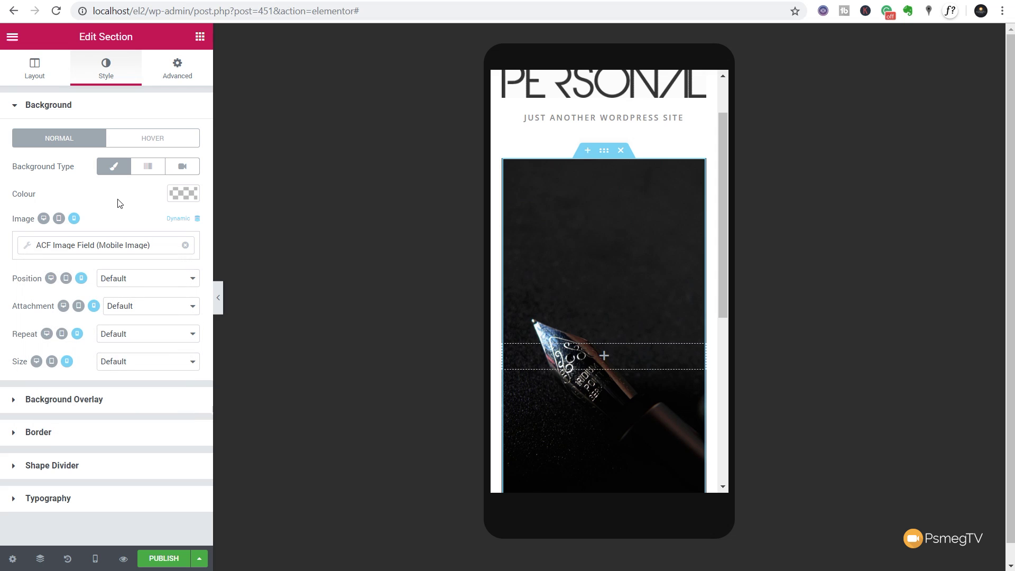
pyautogui.click(136, 280)
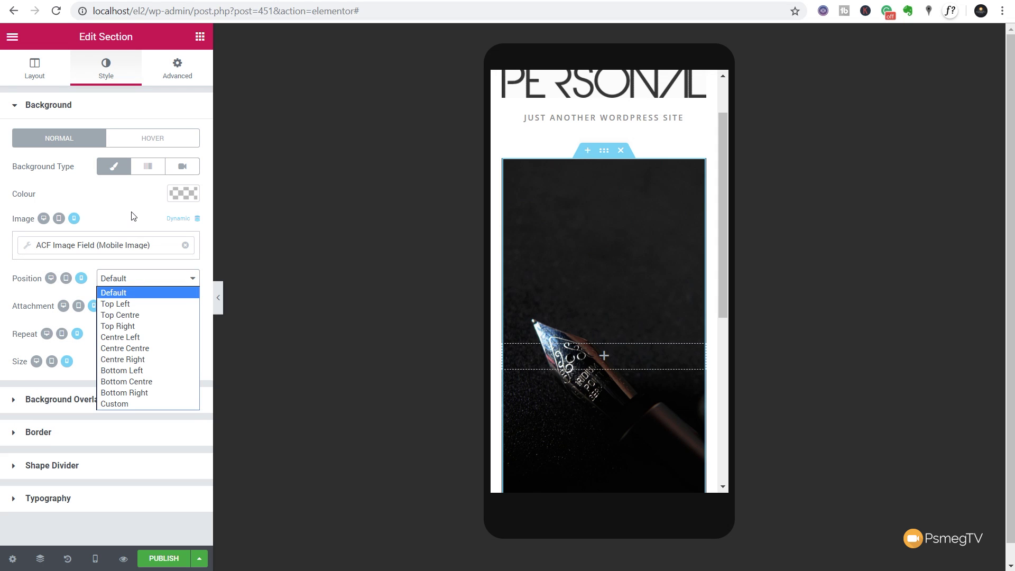
pyautogui.click(138, 294)
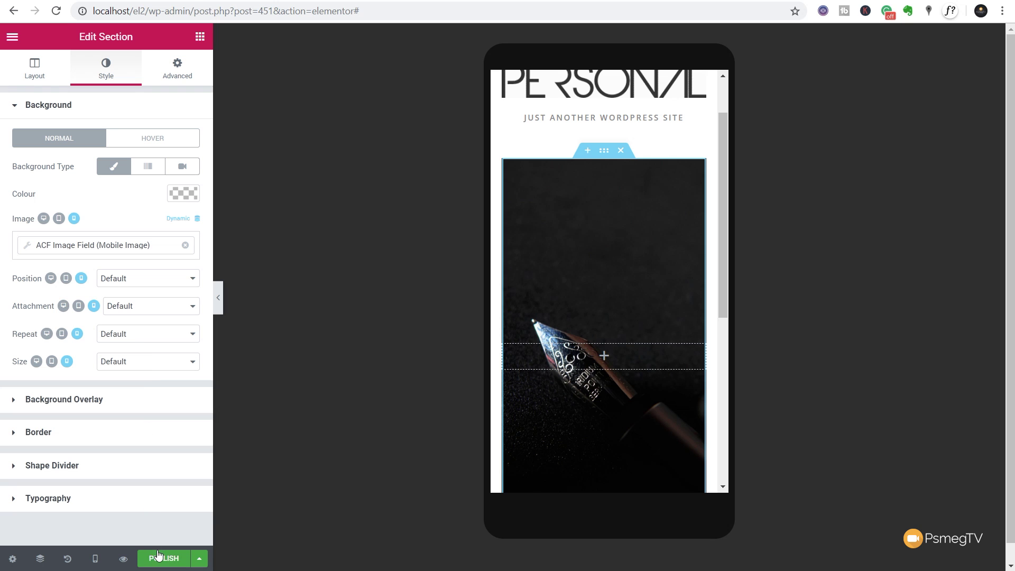
# Preview the section at desktop, tablet and mobile widths, returning to desktop with the bridge image.
pyautogui.click(92, 561)
pyautogui.click(92, 480)
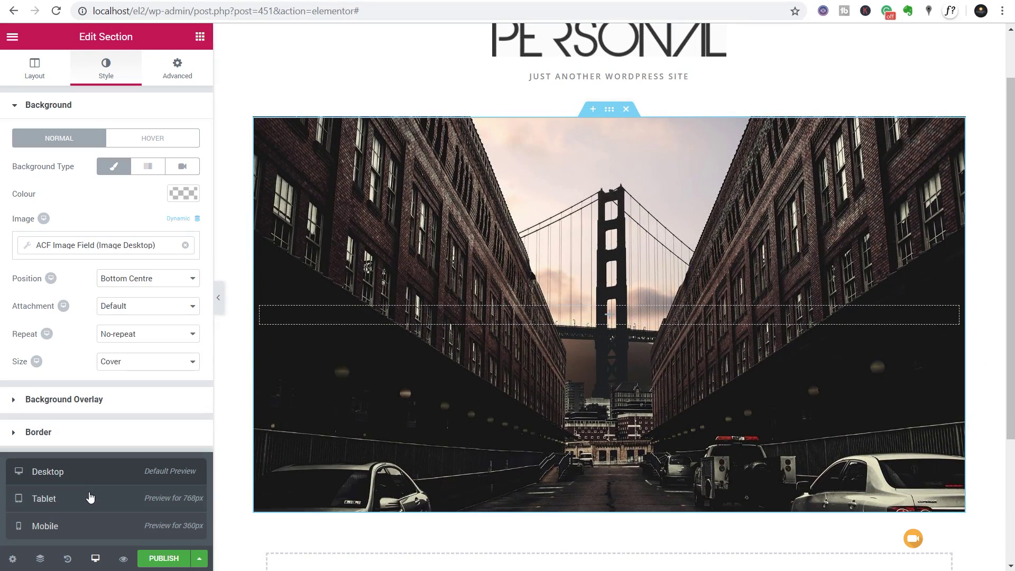
pyautogui.click(91, 498)
pyautogui.click(92, 526)
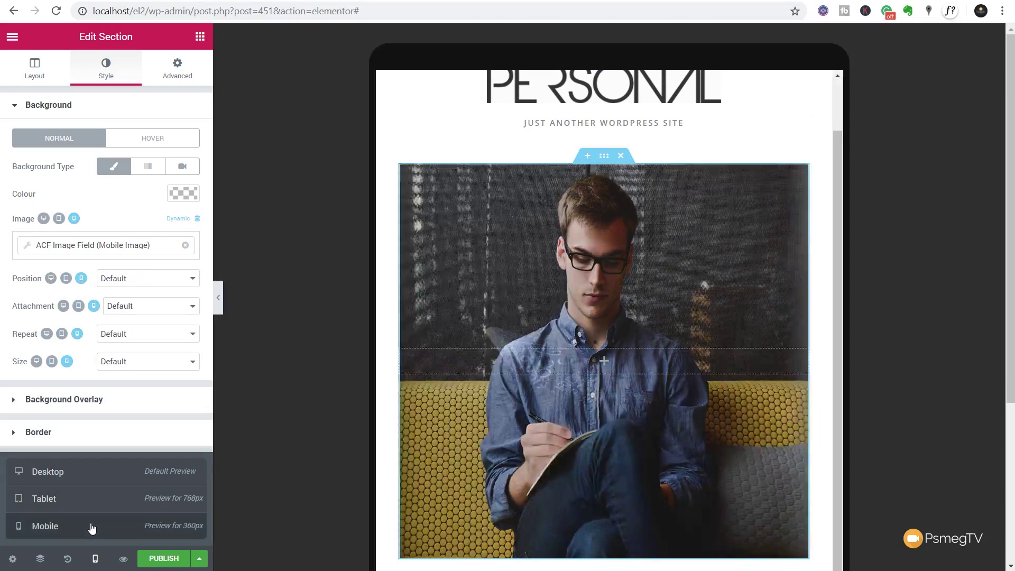
pyautogui.click(95, 479)
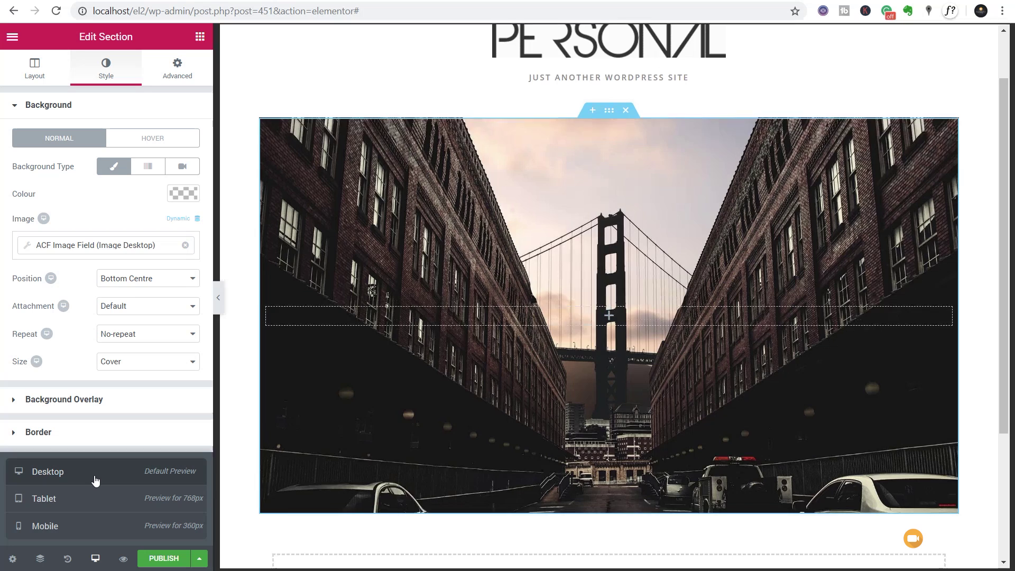